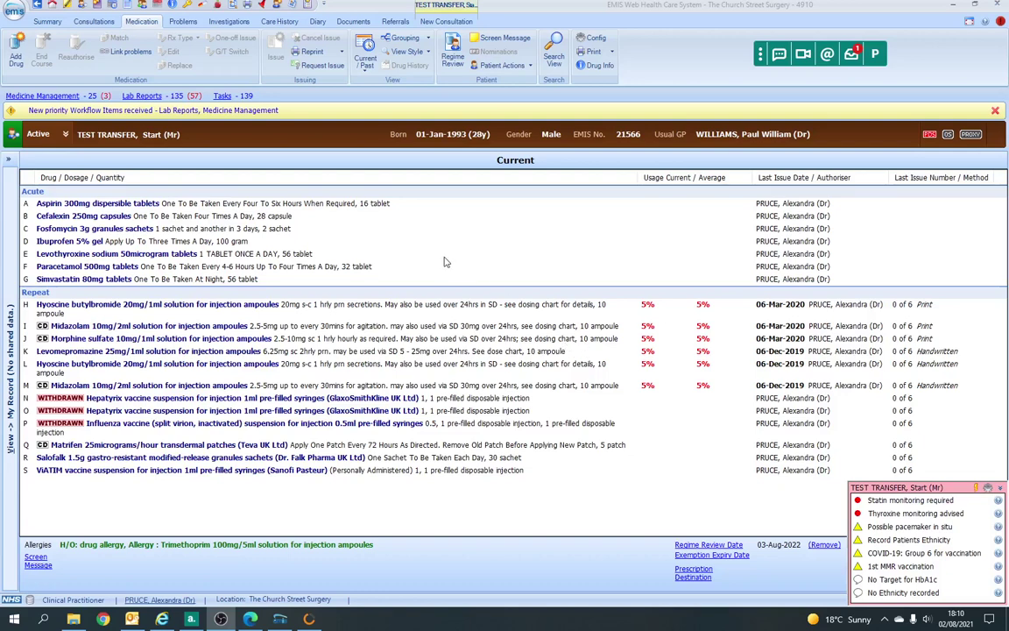
- Show the investigation results and view the Haemoglobin A1c 12 % result (09-Mar-2004) in detail
{"action": "left_click", "coordinate": [230, 21]}
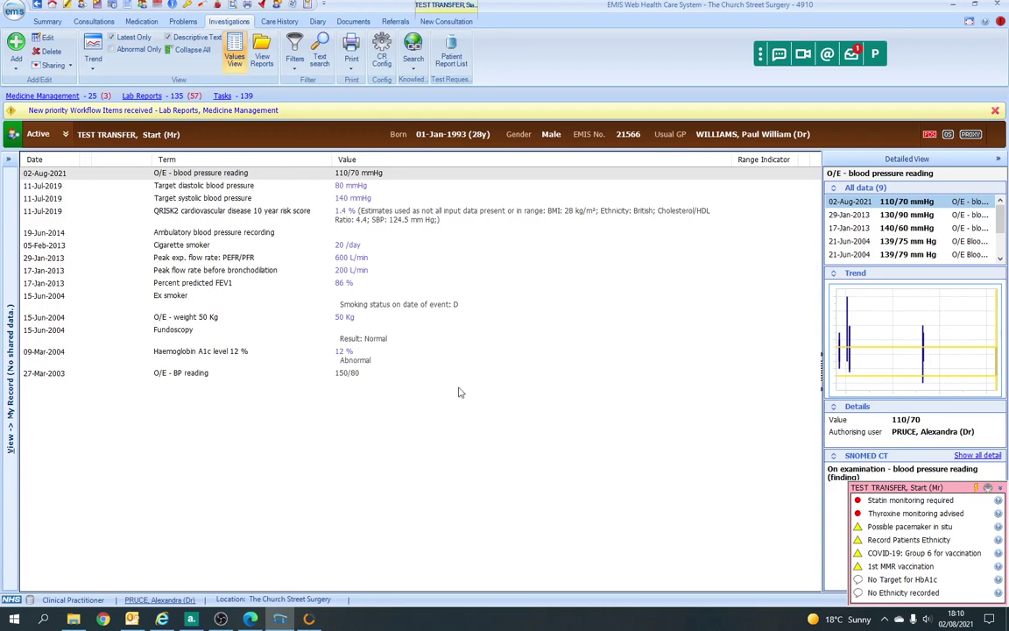
{"action": "left_click", "coordinate": [399, 361]}
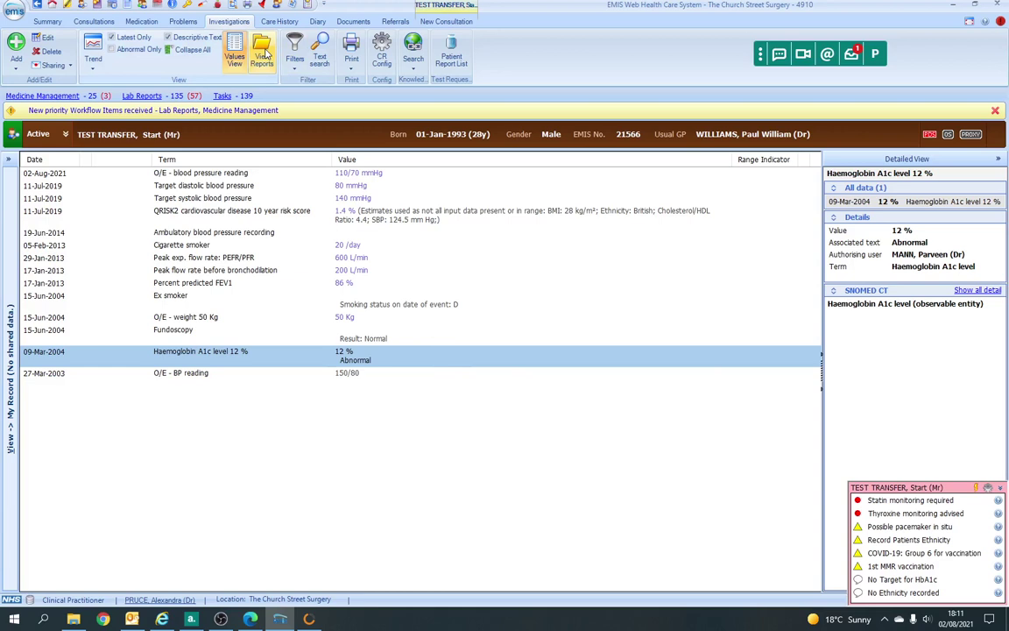
- Switch the Investigations area to View Reports, which shows an empty Reports list
{"action": "left_click", "coordinate": [263, 55]}
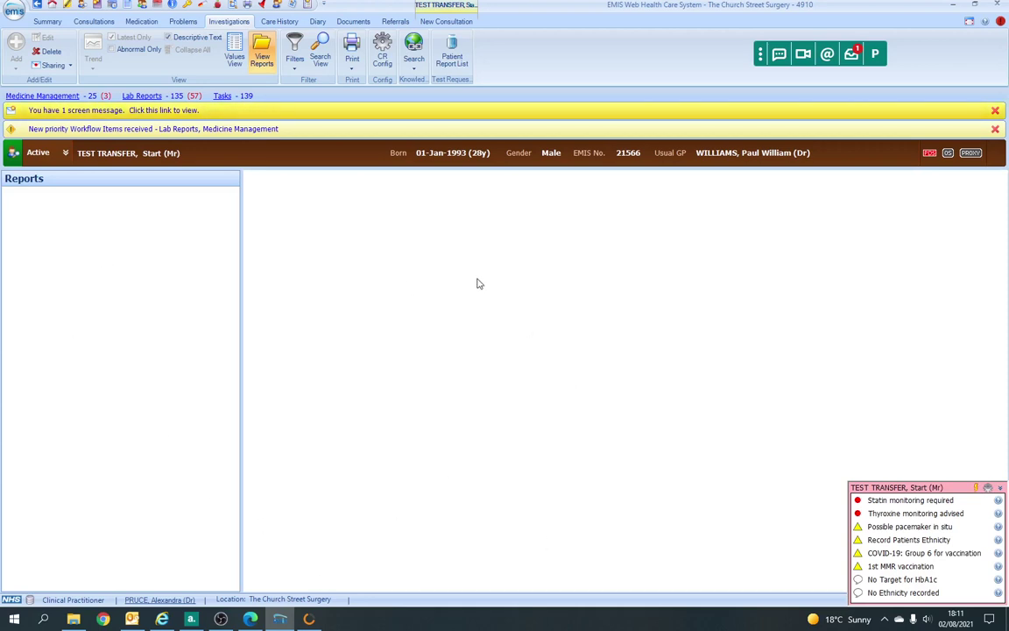
- Add a new problem to a new consultation and start an Online Test Request
{"action": "left_click", "coordinate": [446, 22]}
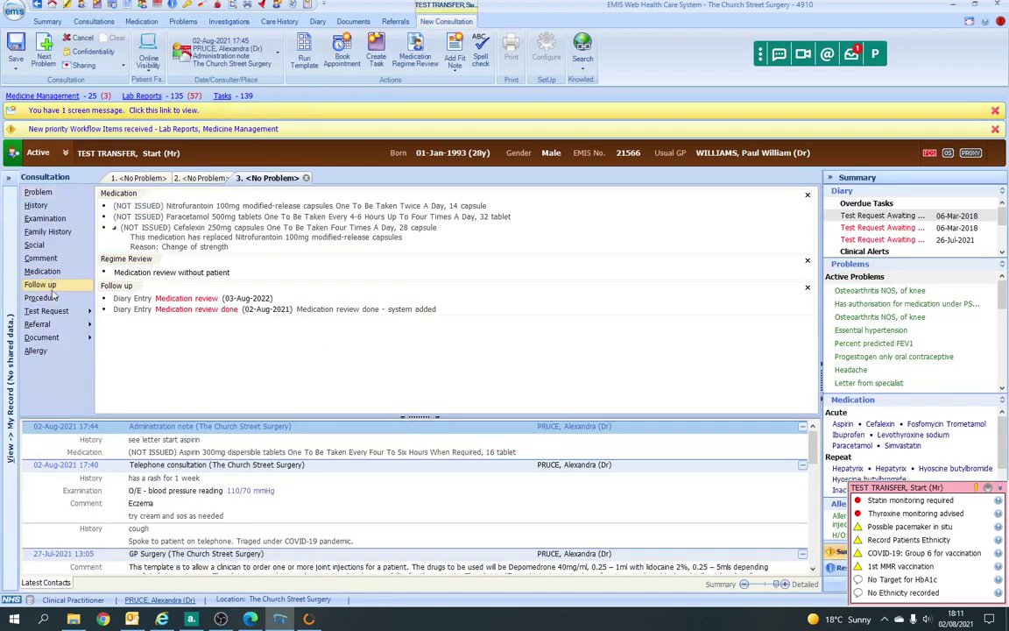
{"action": "left_click", "coordinate": [44, 55]}
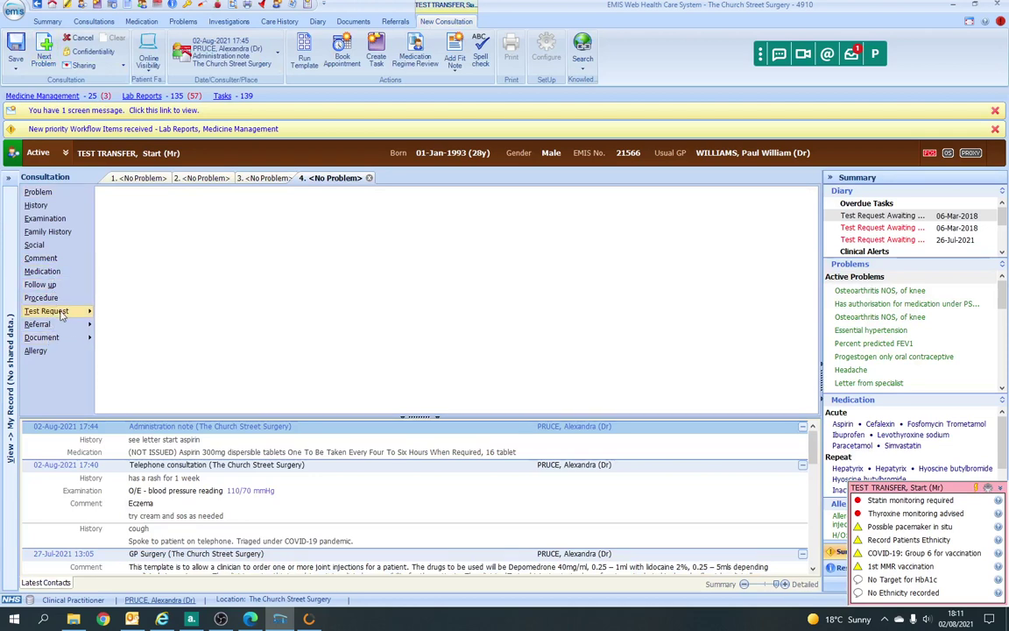
{"action": "left_click", "coordinate": [62, 314]}
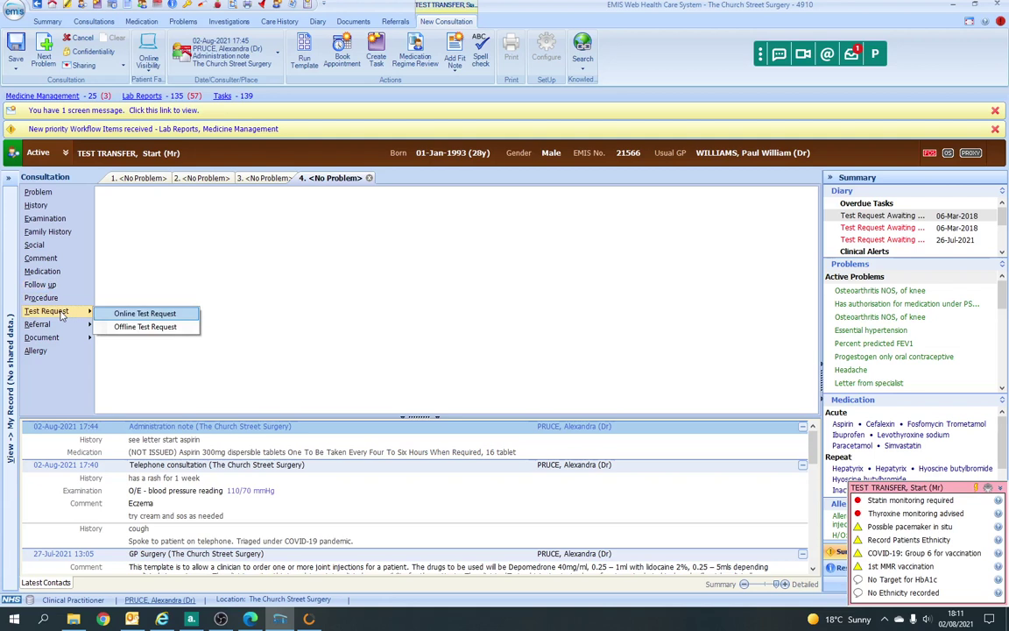
{"action": "left_click", "coordinate": [119, 316]}
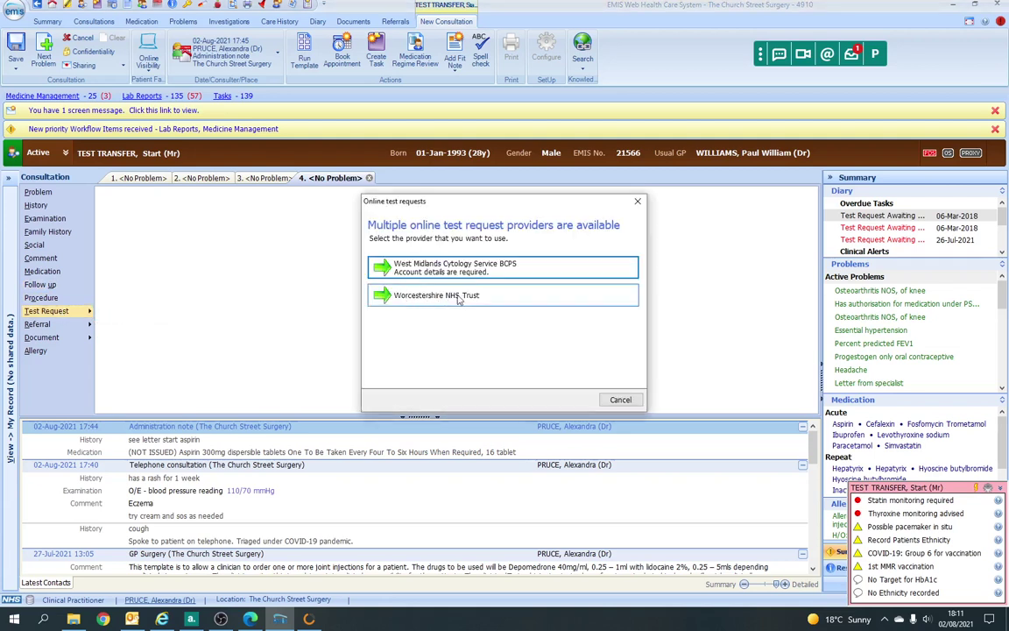
- Choose Worcestershire NHS Trust as provider and show the Medical Liver Screen profile's tests
{"action": "left_click", "coordinate": [458, 296]}
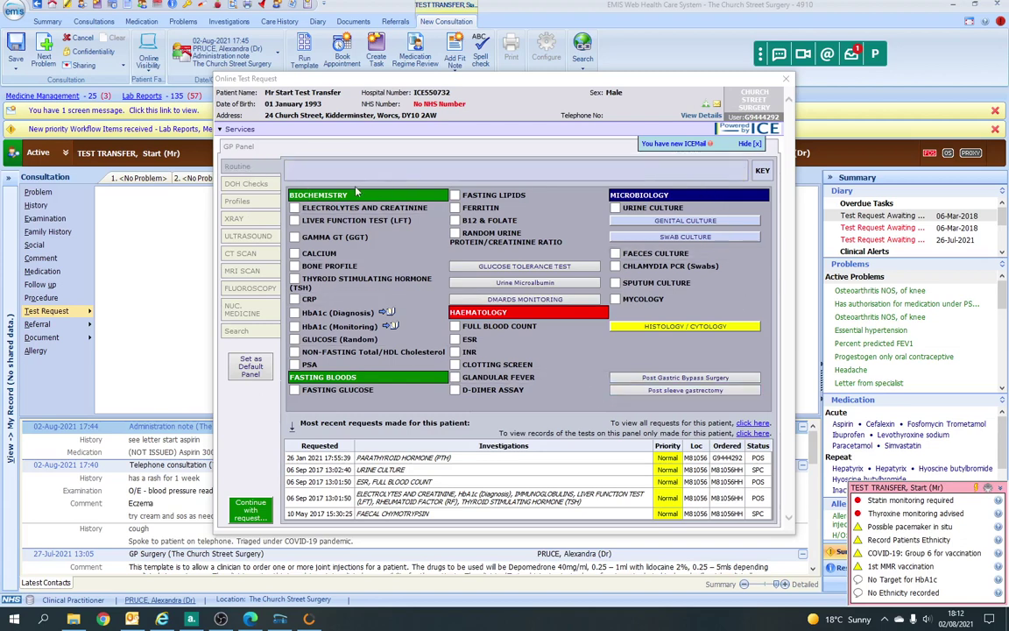
{"action": "left_click", "coordinate": [262, 203]}
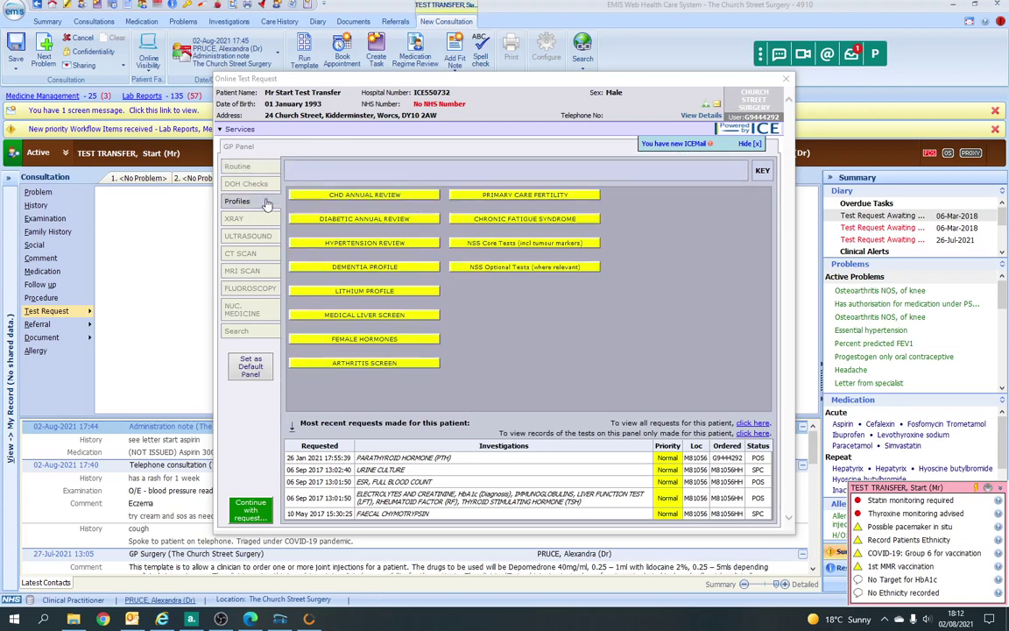
{"action": "left_click", "coordinate": [397, 315]}
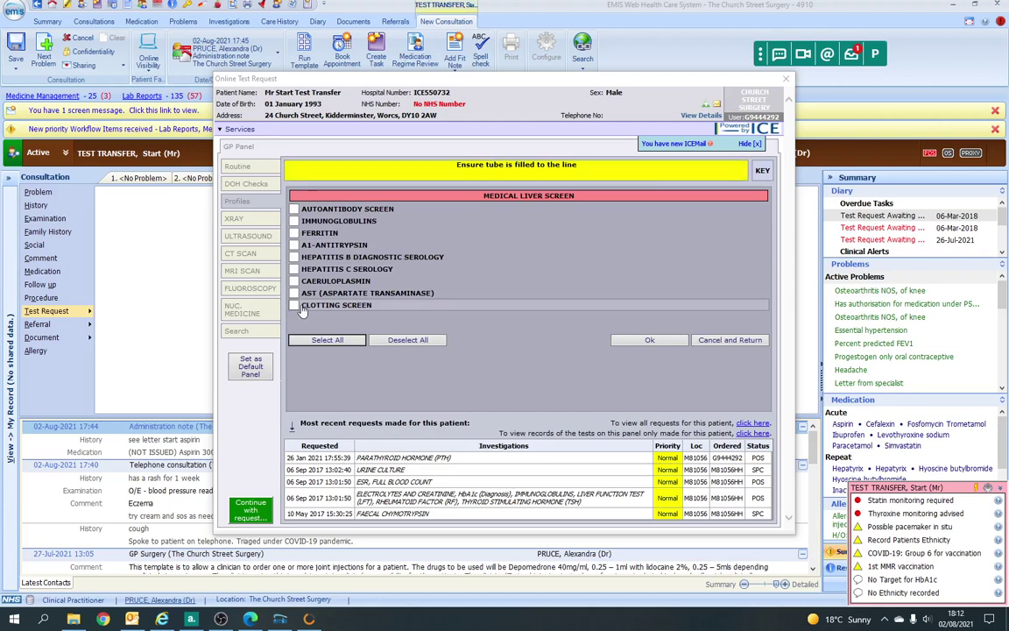
- Browse the XRAY, XR Upper Limb, Ultrasound, CT, MRI, Fluoroscopy and Nuclear Medicine request panels
{"action": "left_click", "coordinate": [251, 218]}
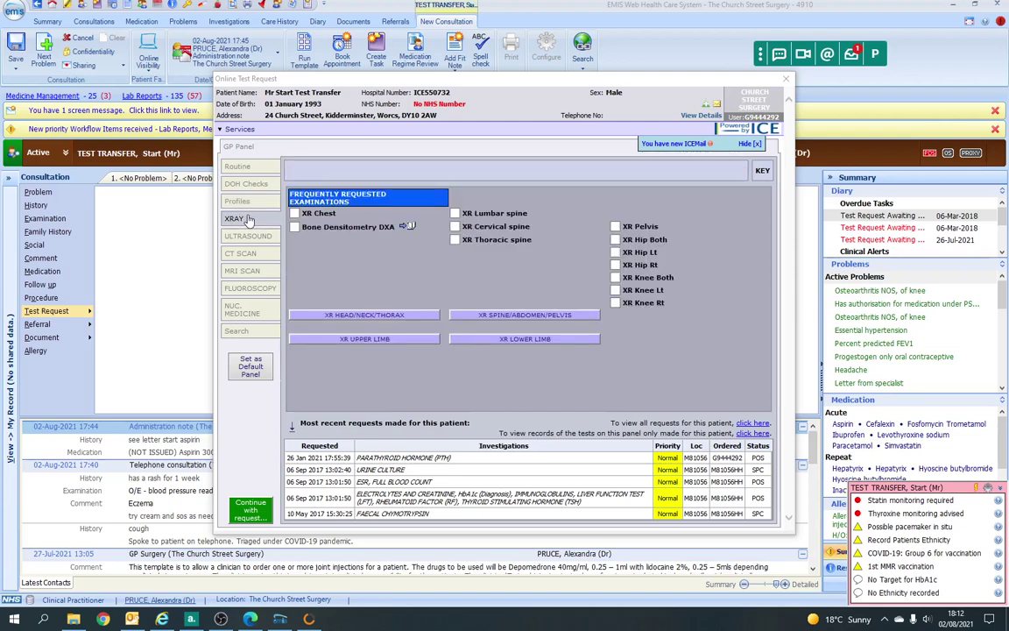
{"action": "left_click", "coordinate": [364, 340]}
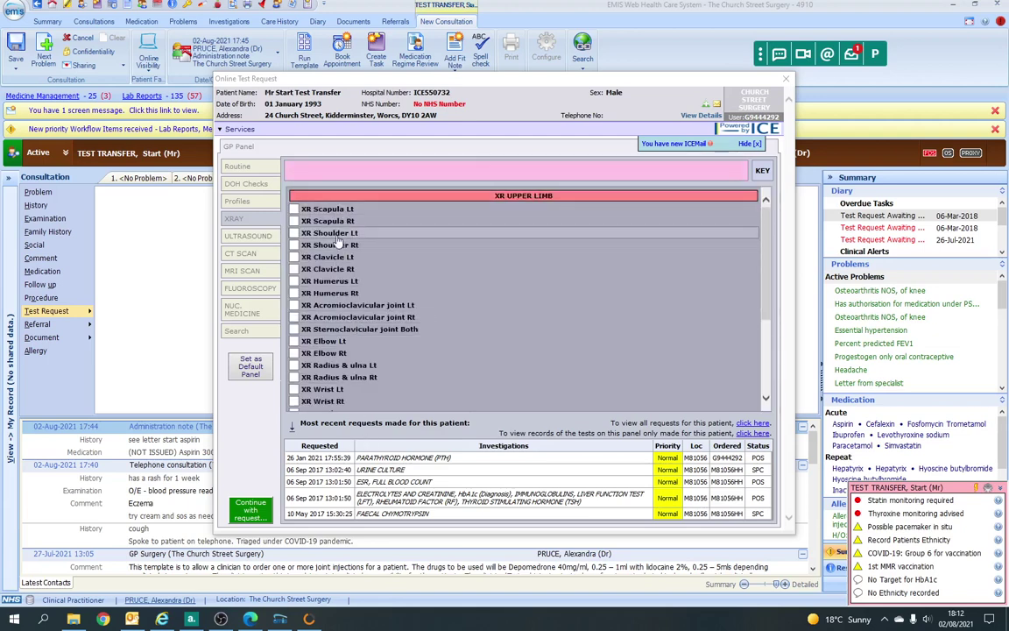
{"action": "left_click", "coordinate": [266, 238]}
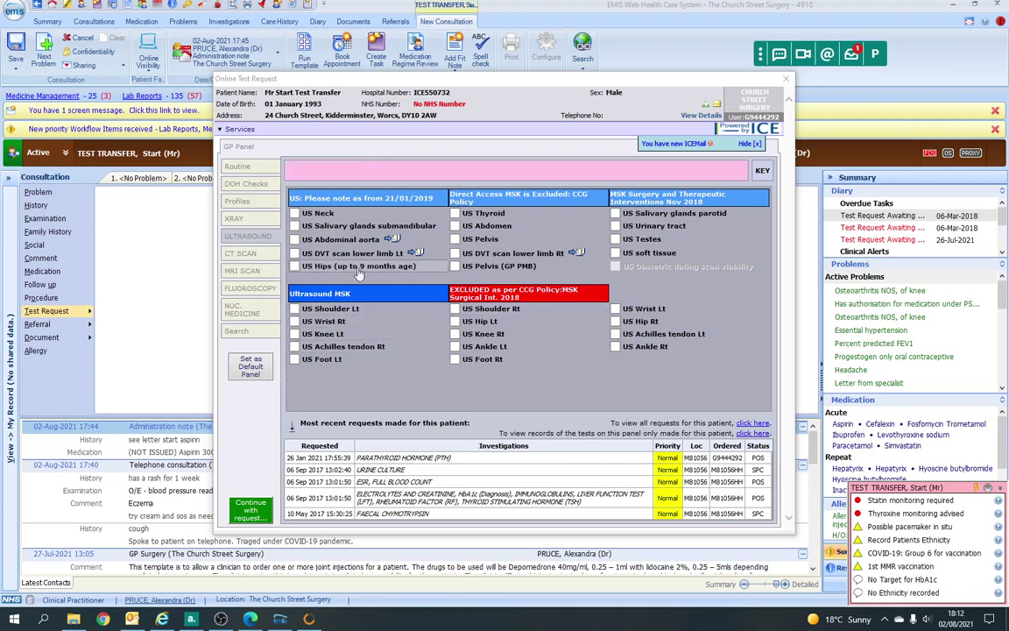
{"action": "left_click", "coordinate": [247, 258]}
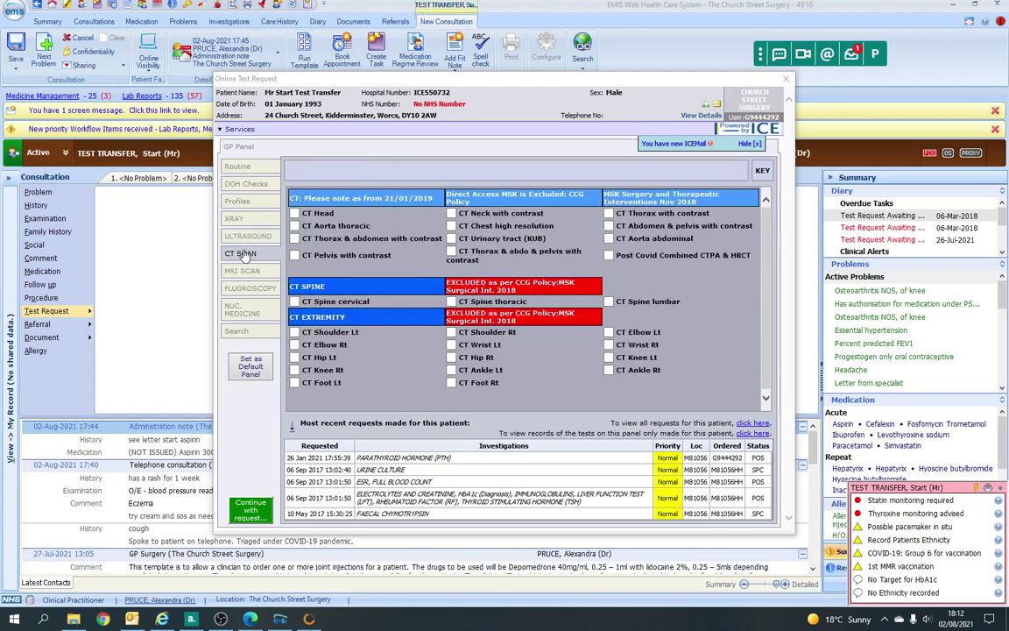
{"action": "left_click", "coordinate": [250, 272]}
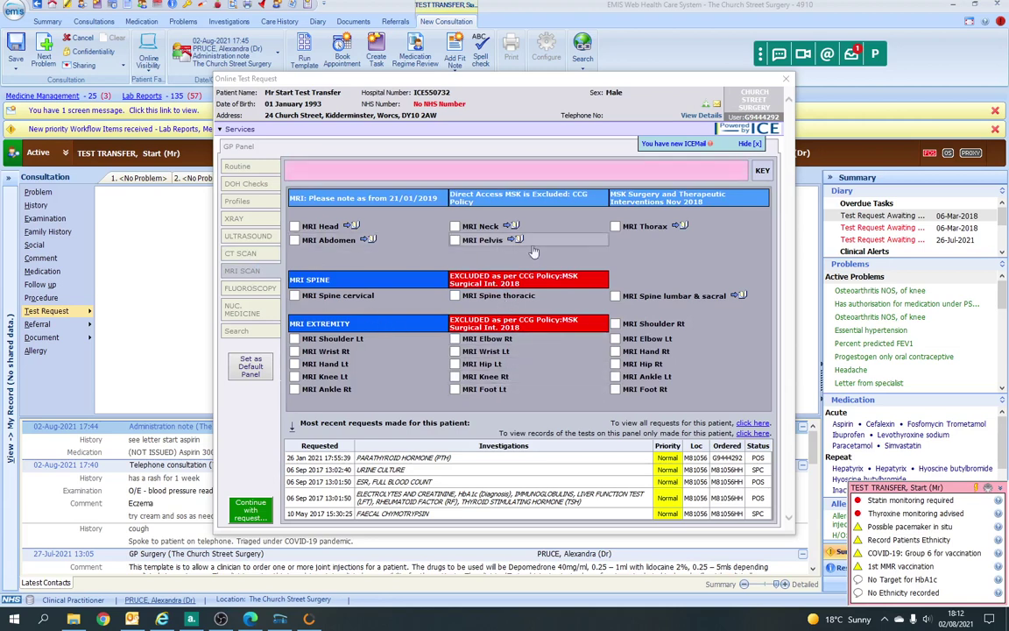
{"action": "left_click", "coordinate": [230, 295]}
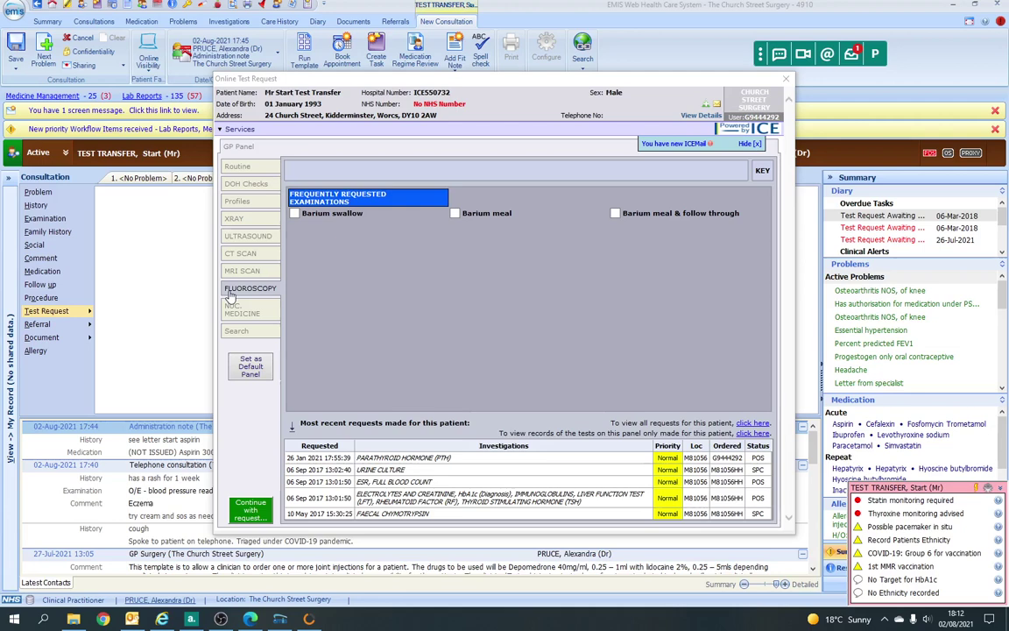
{"action": "left_click", "coordinate": [231, 317]}
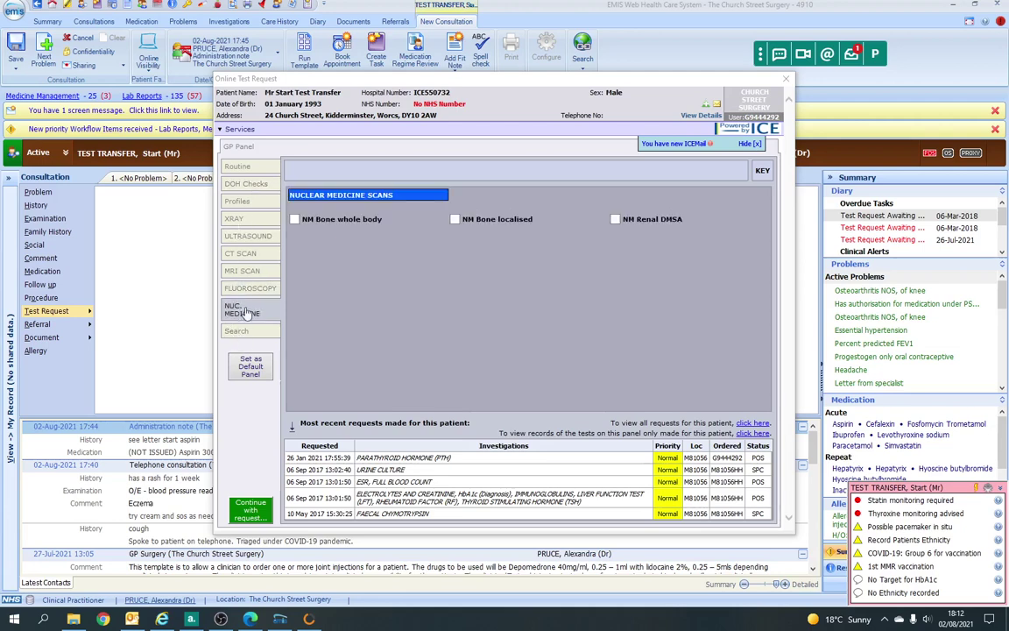
- Search 'vitam', tick Vitamin D (Total), and answer No to Vitamin D2 supplements
{"action": "left_click", "coordinate": [242, 333]}
{"action": "type", "text": "vitamin"}
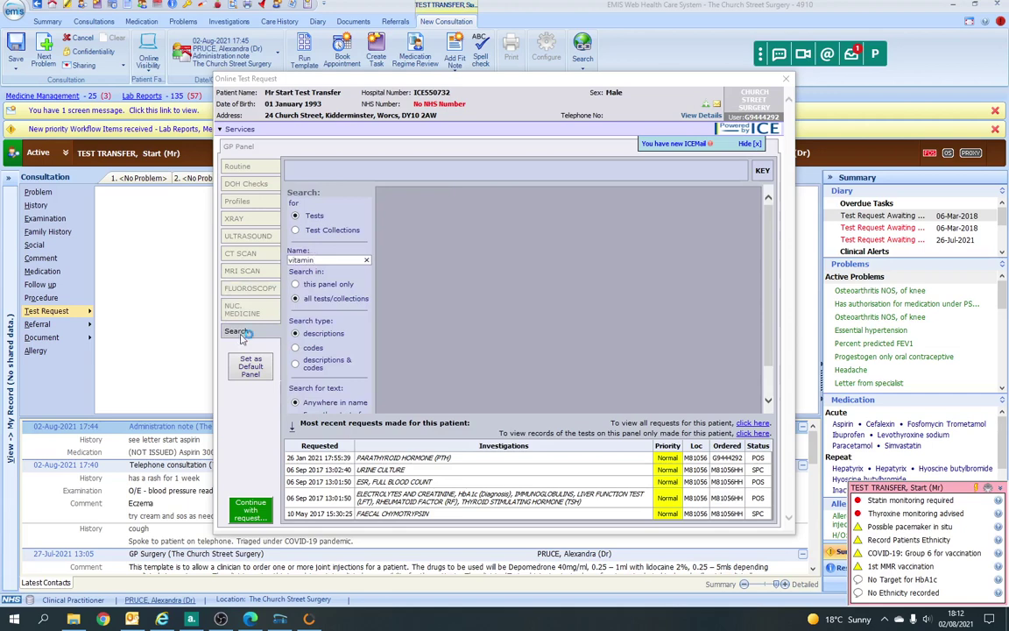
{"action": "key", "text": "Return"}
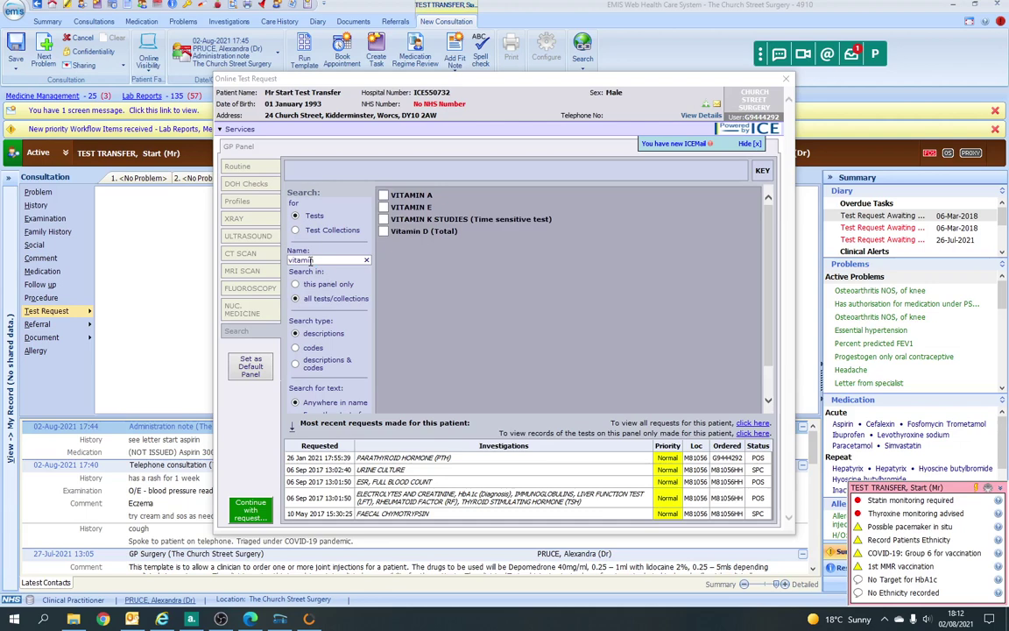
{"action": "left_click", "coordinate": [404, 236]}
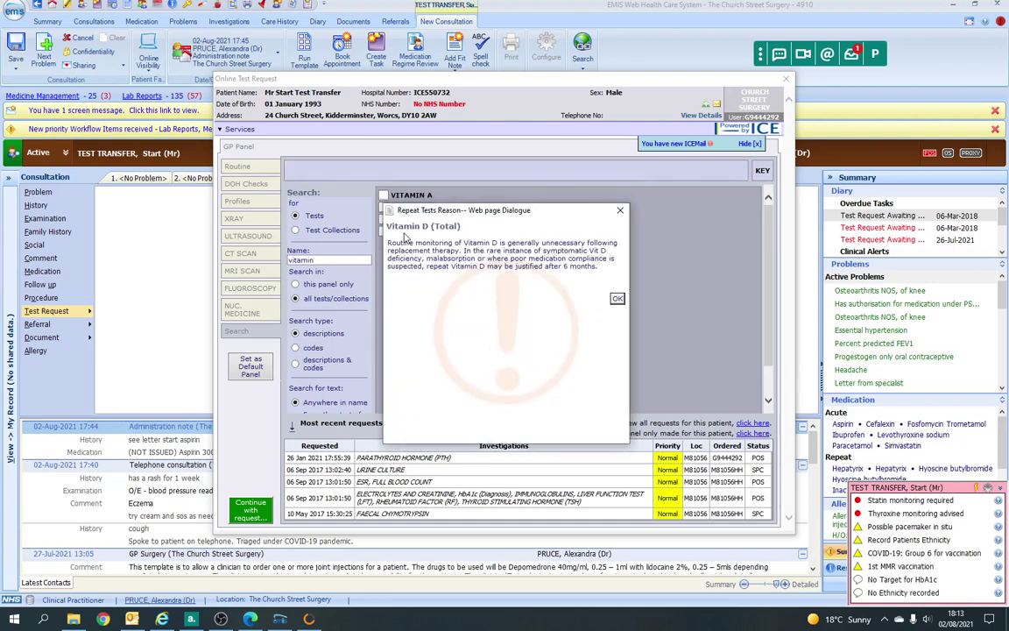
{"action": "left_click", "coordinate": [617, 298]}
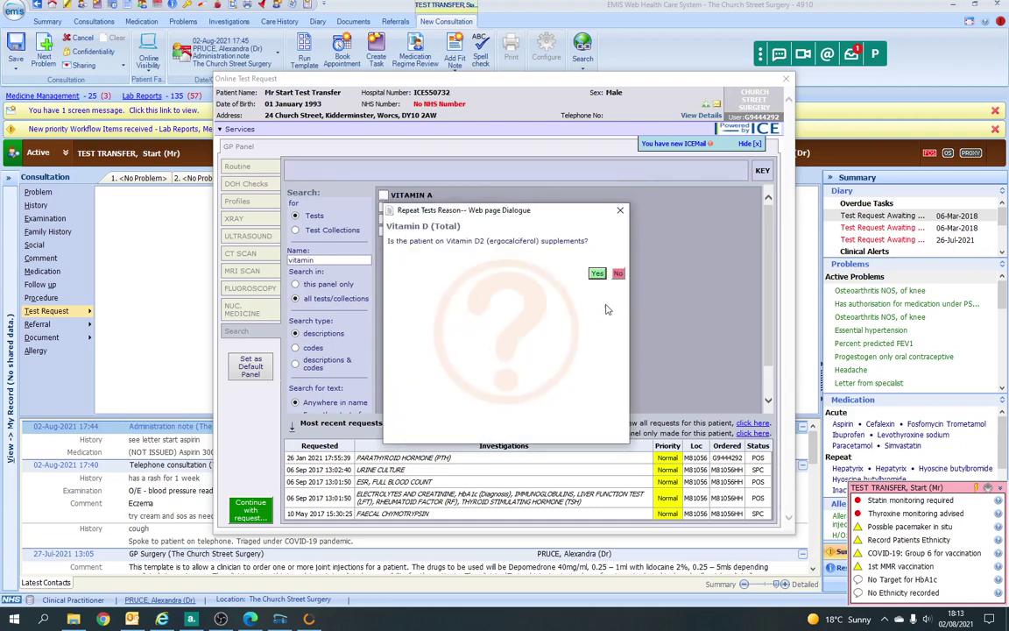
{"action": "left_click", "coordinate": [618, 274]}
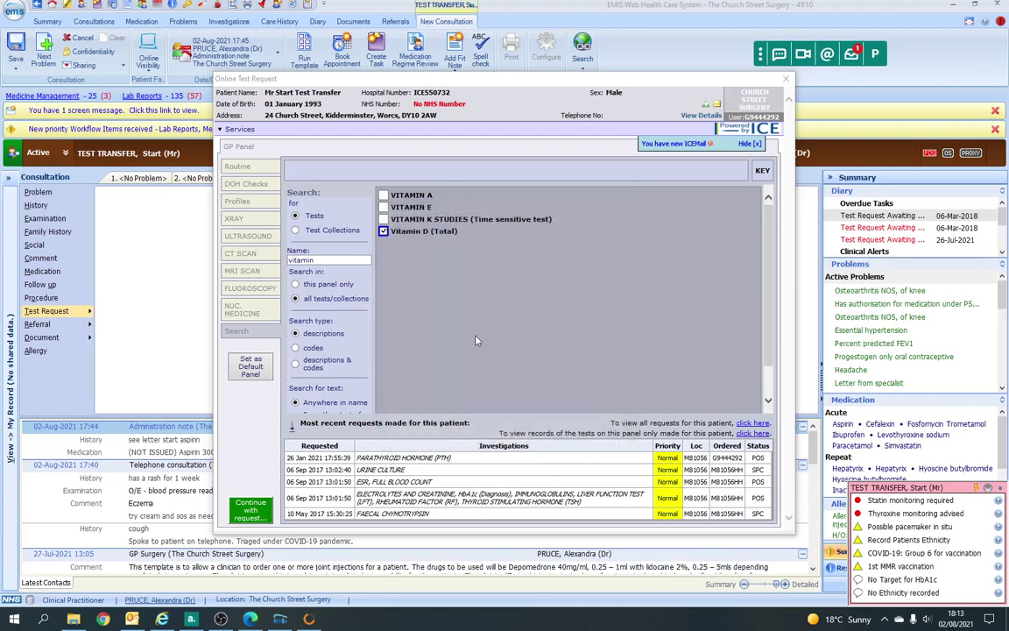
{"action": "left_click", "coordinate": [238, 166]}
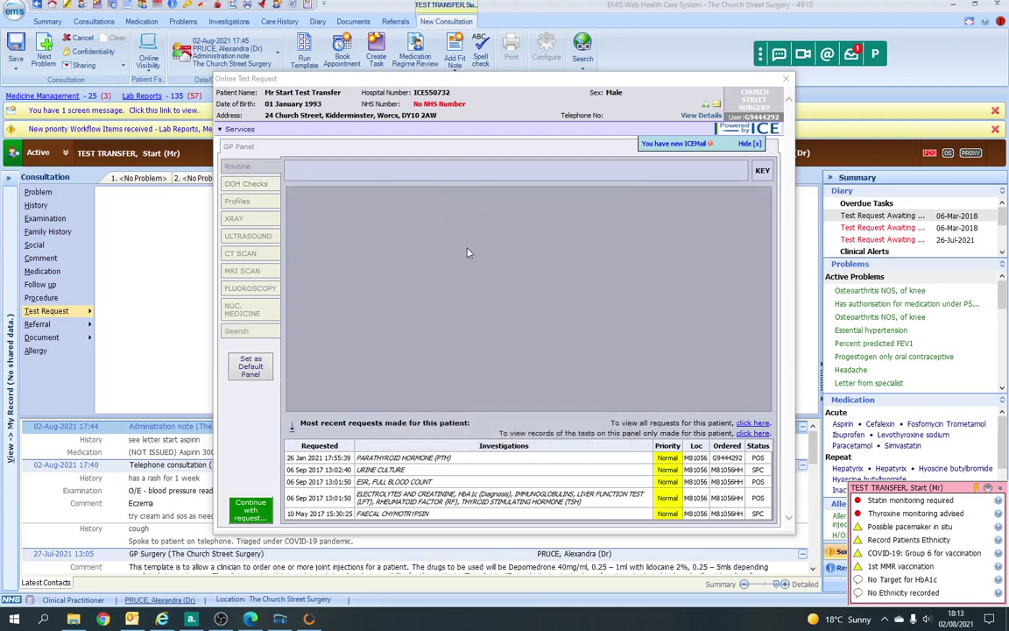
- Accept the Vitamin D (Total) request with sample taken later and clinical details 'pain ongoing'
{"action": "left_click", "coordinate": [253, 506]}
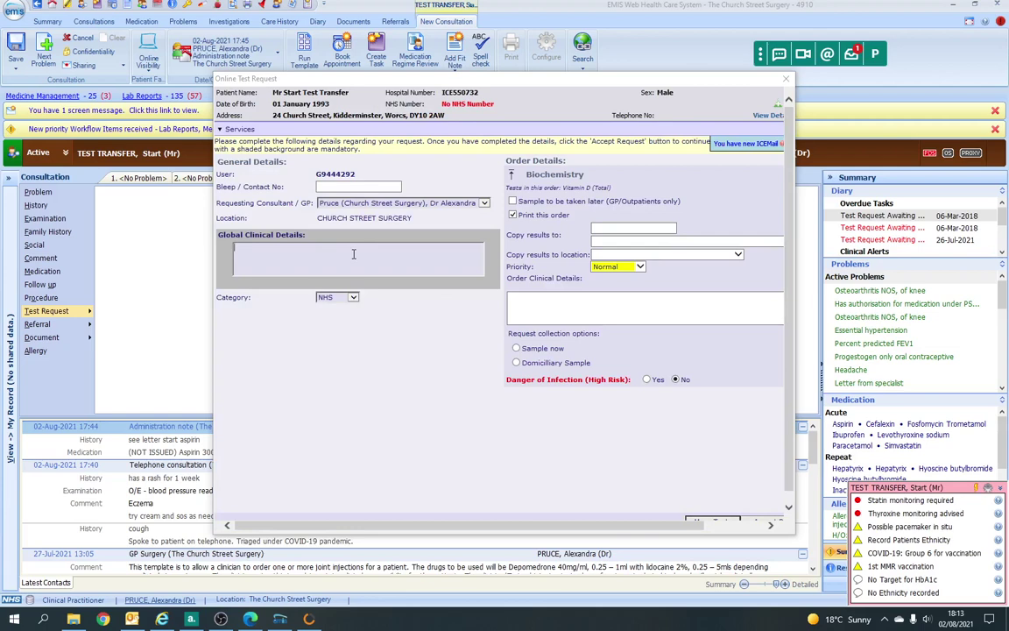
{"action": "left_click", "coordinate": [354, 254]}
{"action": "left_click", "coordinate": [513, 201]}
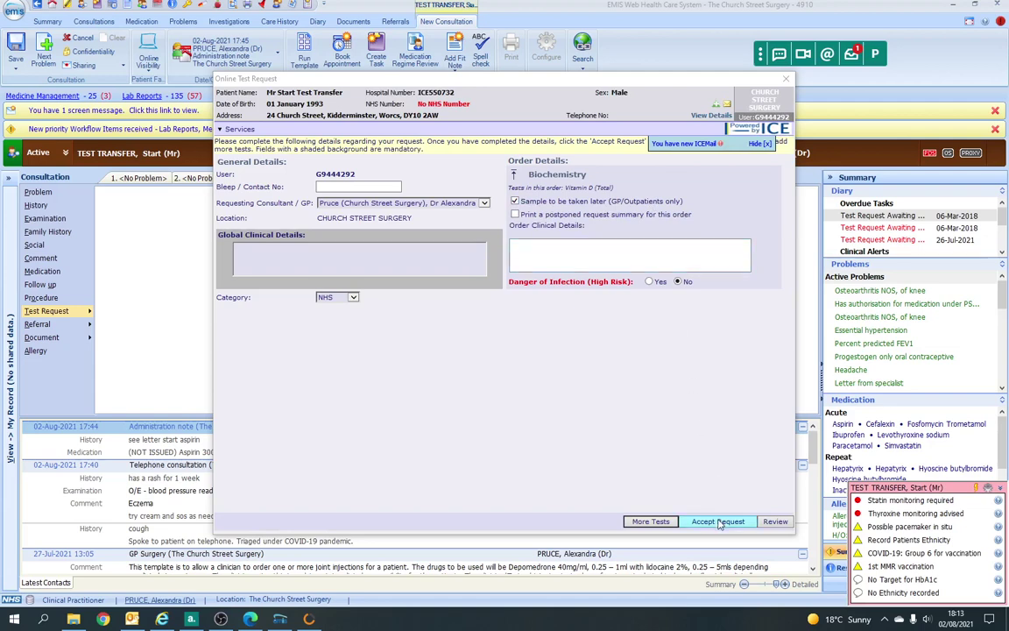
{"action": "left_click", "coordinate": [718, 522]}
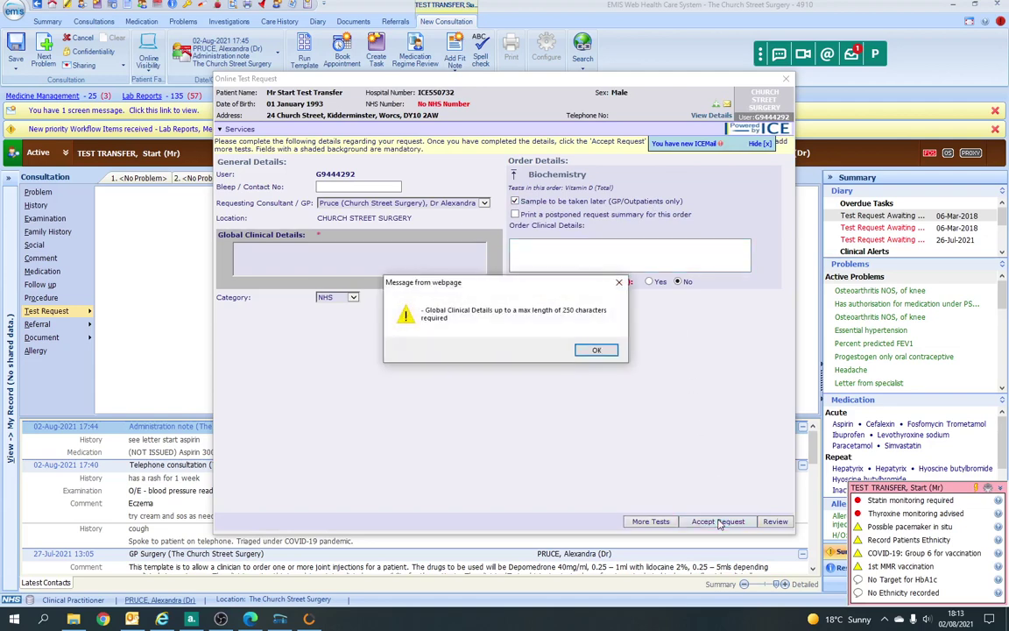
{"action": "left_click", "coordinate": [596, 351]}
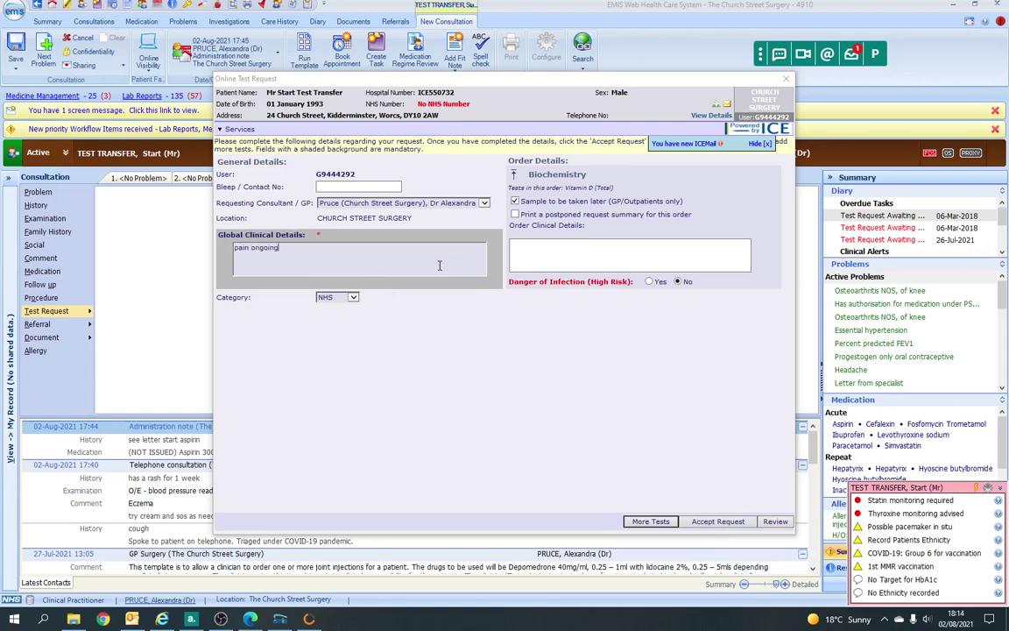
{"action": "left_click", "coordinate": [735, 522]}
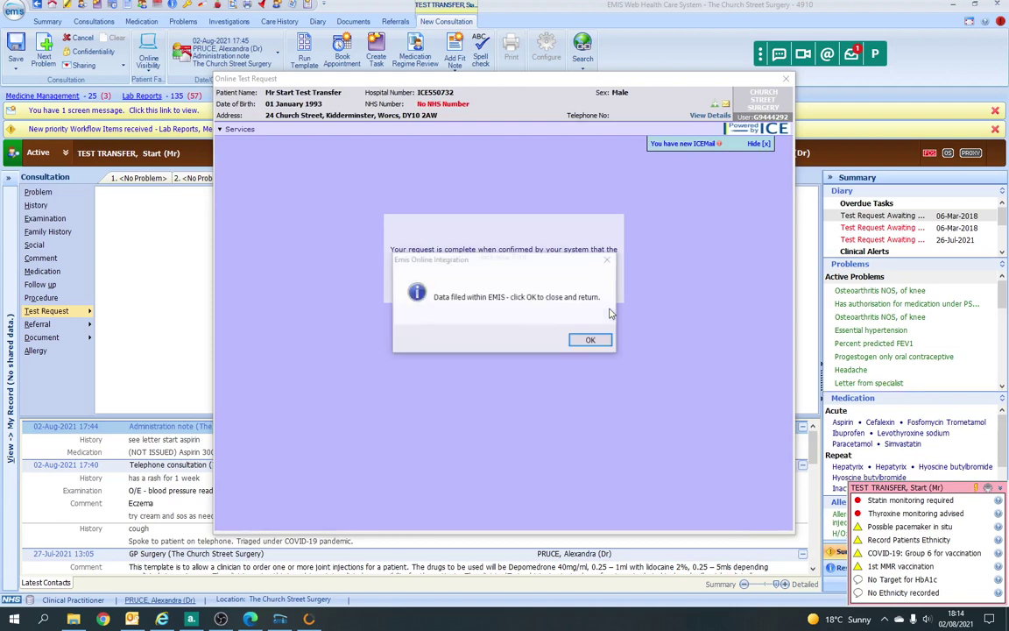
- Confirm the Vitamin D (Total) request is filed in the consultation, then show the Investigations view
{"action": "left_click", "coordinate": [588, 341]}
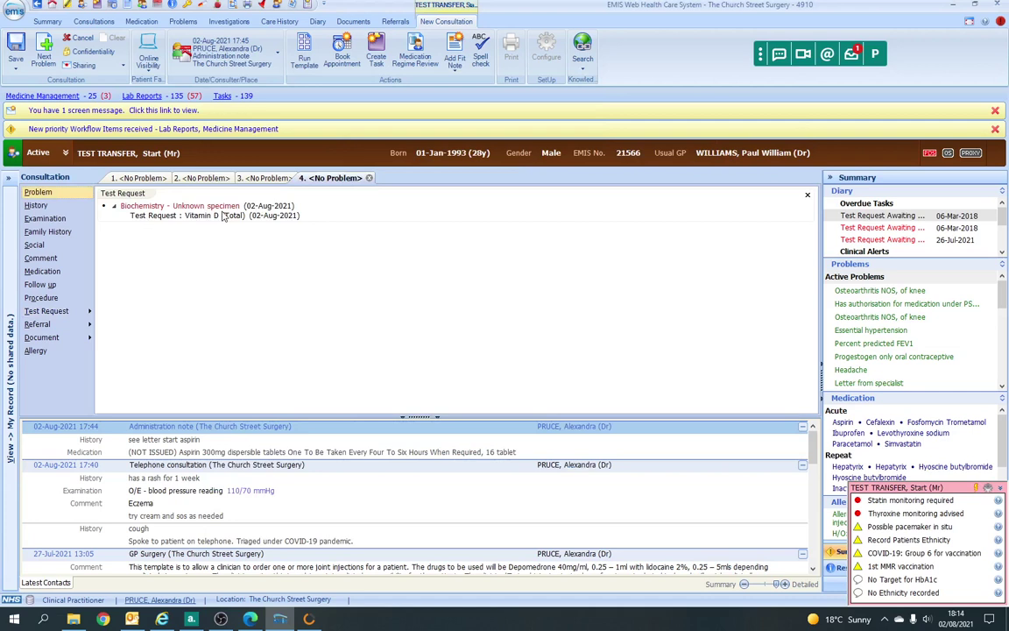
{"action": "key", "text": "Down"}
{"action": "key", "text": "Down"}
{"action": "key", "text": "Down"}
{"action": "key", "text": "Down"}
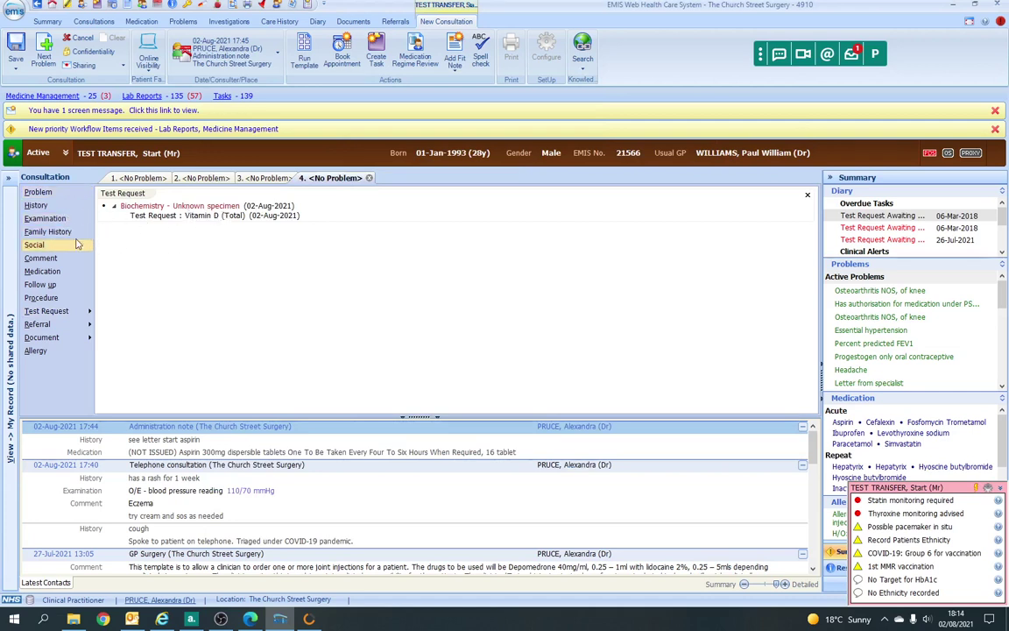
{"action": "key", "text": "Down"}
{"action": "key", "text": "Down"}
{"action": "key", "text": "Down"}
{"action": "key", "text": "Down"}
{"action": "key", "text": "Down"}
{"action": "key", "text": "Down"}
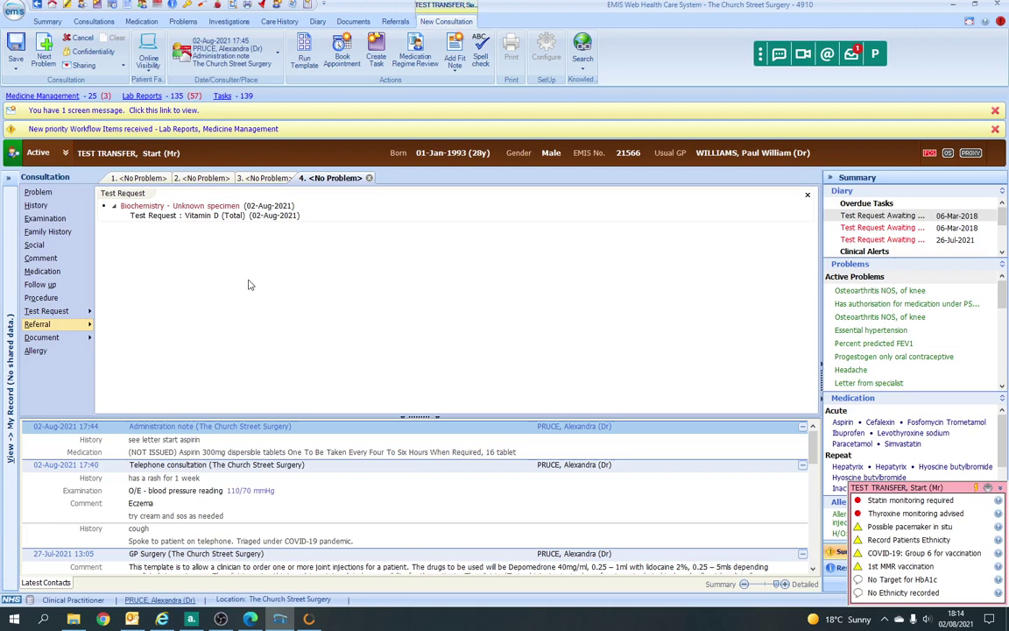
{"action": "left_click", "coordinate": [228, 22]}
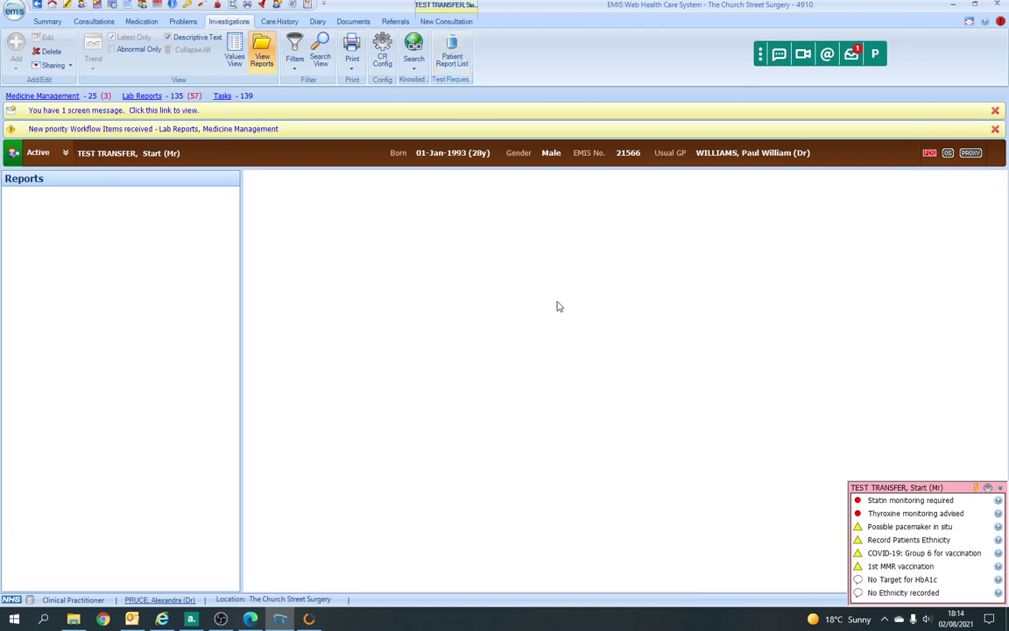
- Return to the consultation and start another online test request with Worcestershire NHS Trust
{"action": "left_click", "coordinate": [454, 68]}
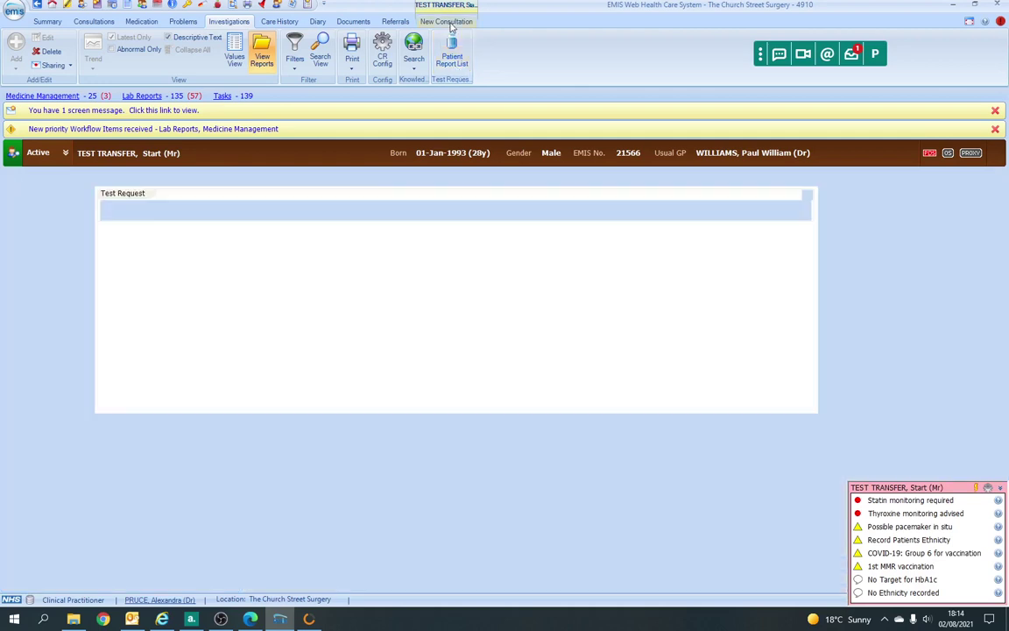
{"action": "left_click", "coordinate": [448, 24]}
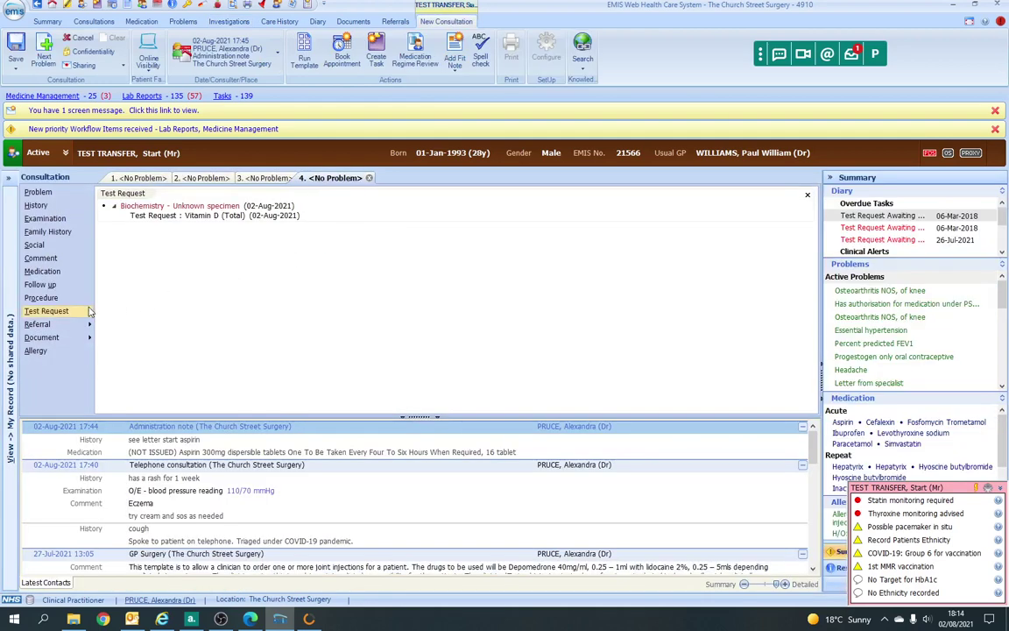
{"action": "mouse_move", "coordinate": [88, 311]}
{"action": "left_click", "coordinate": [121, 311]}
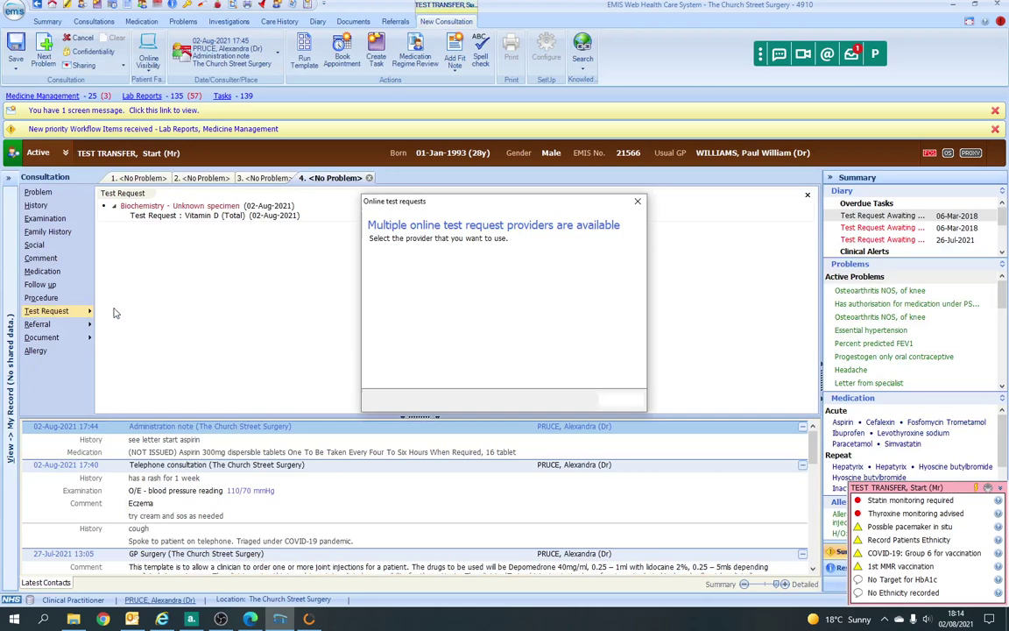
{"action": "left_click", "coordinate": [447, 297]}
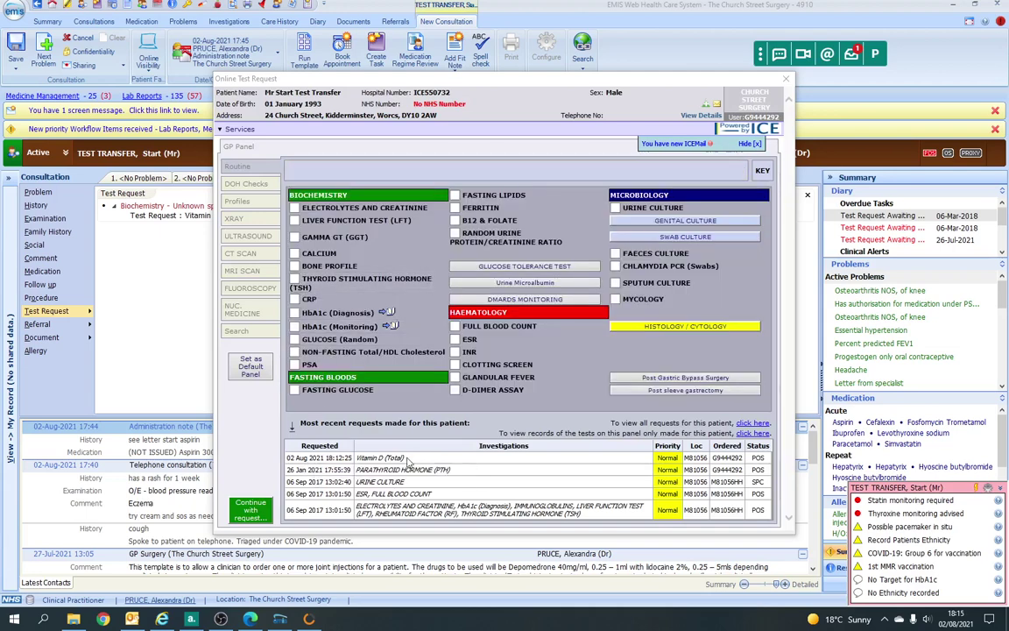
- Check the ICE Patient Report List (no records), then close the ICE window and provider choice
{"action": "left_click", "coordinate": [236, 128]}
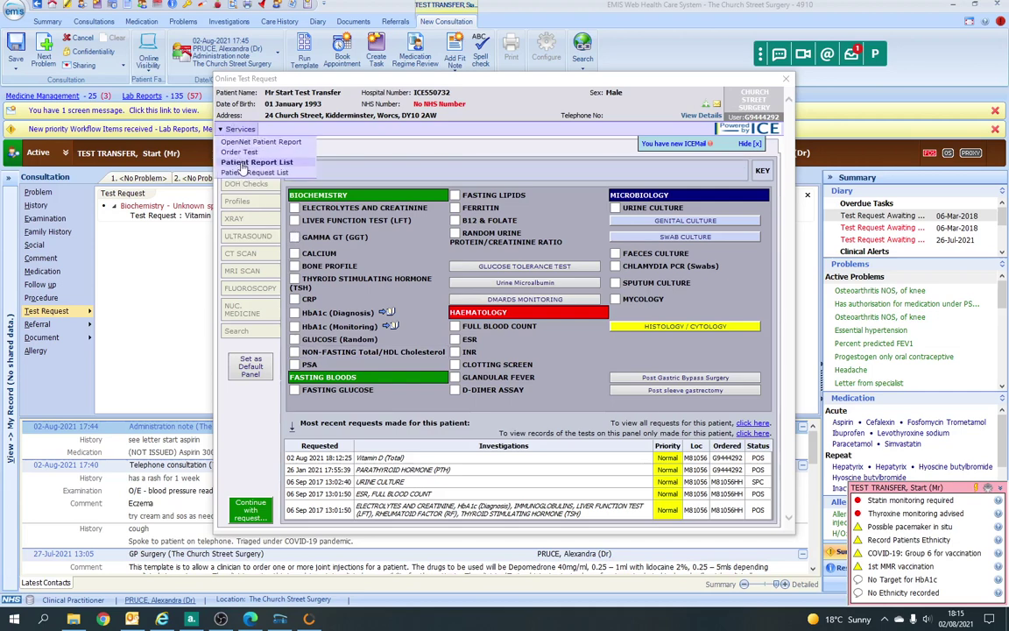
{"action": "left_click", "coordinate": [248, 162]}
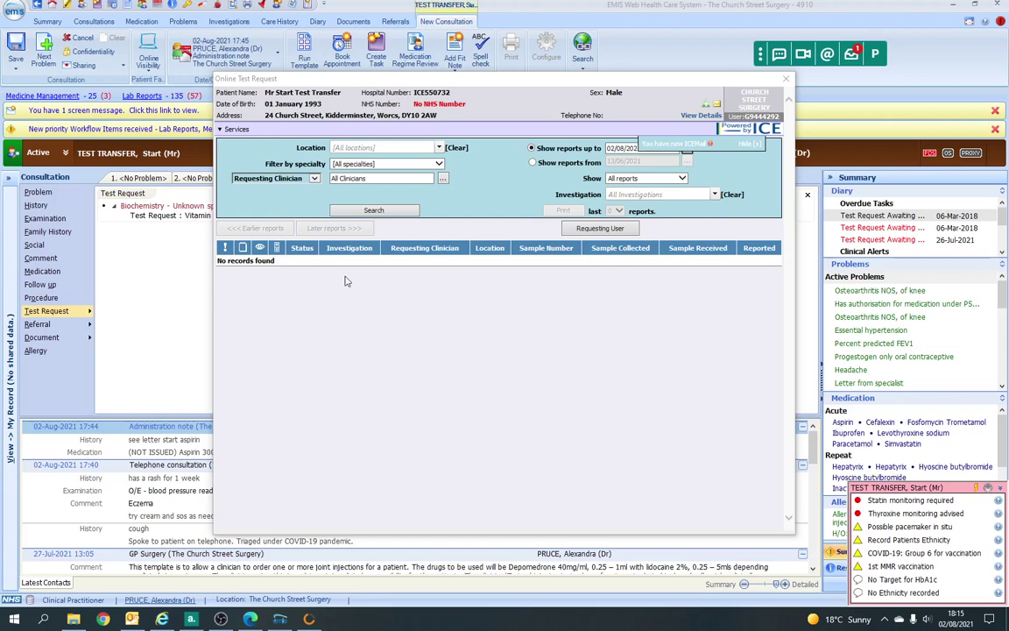
{"action": "left_click", "coordinate": [785, 80]}
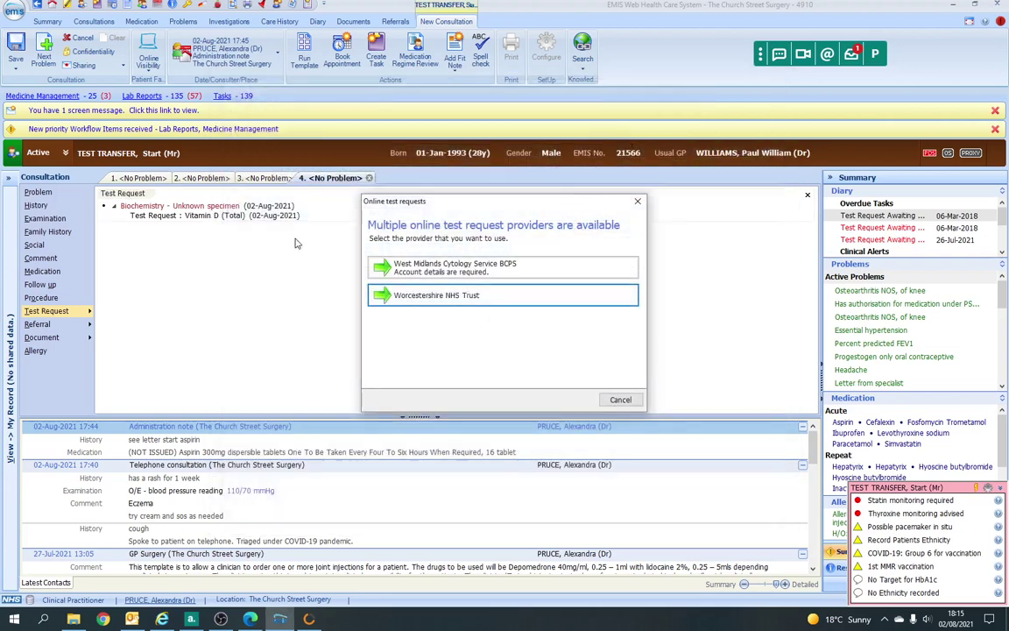
{"action": "left_click", "coordinate": [559, 360]}
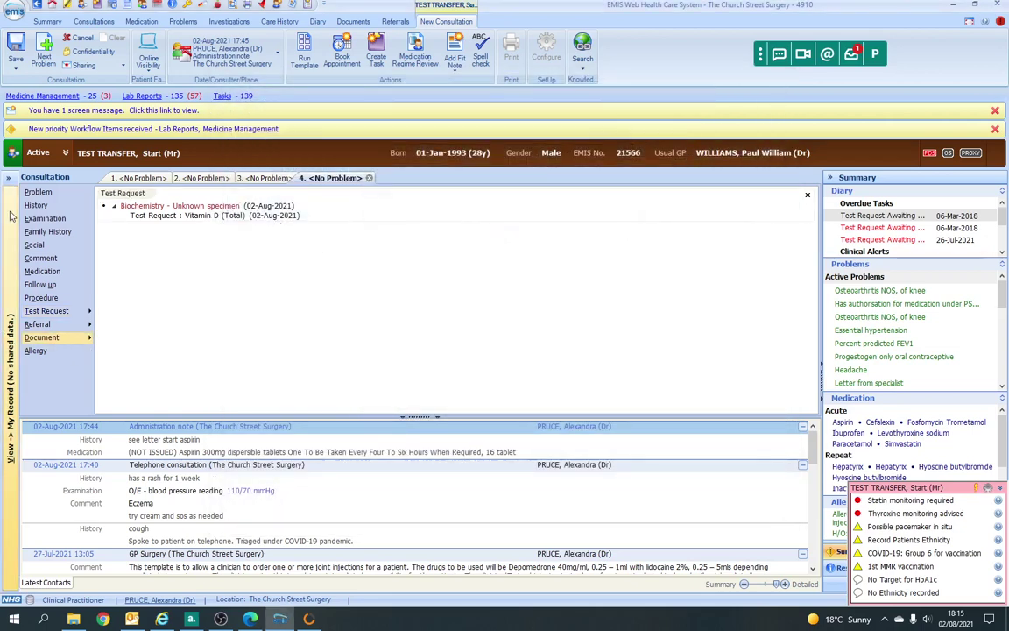